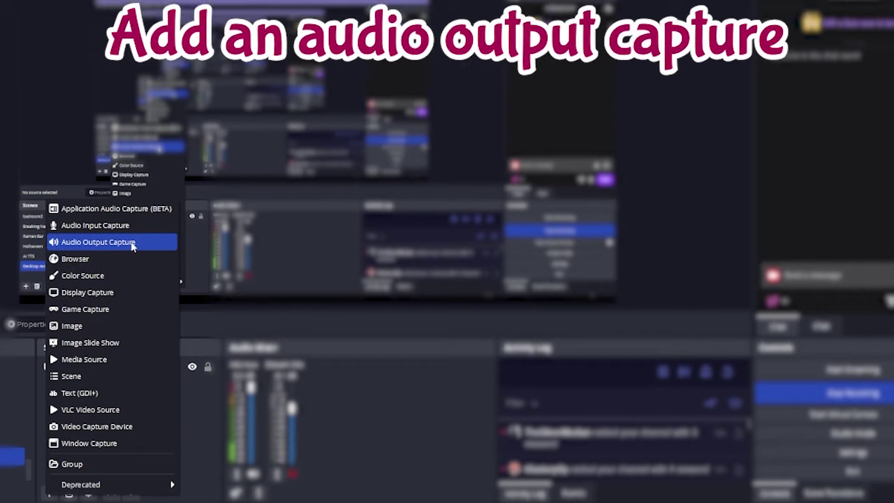
Add the existing TTS Bikubot audio output capture to the scene
{"action": "left_click", "coordinate": [130, 242]}
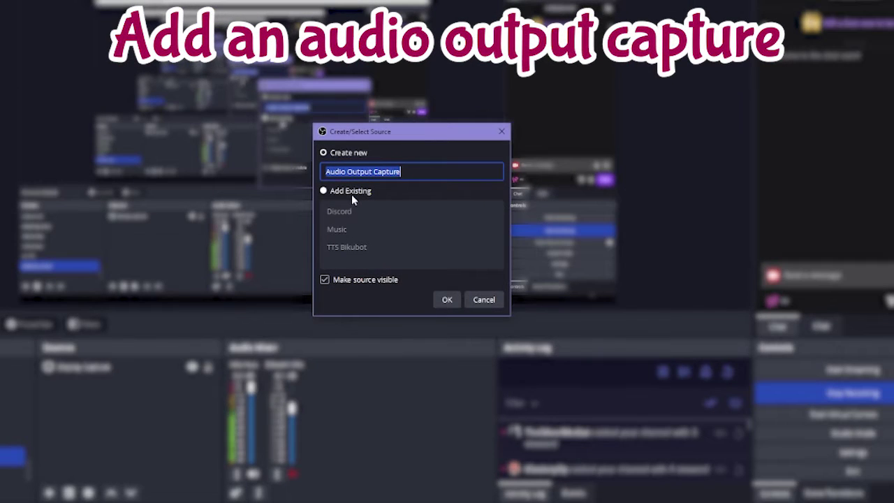
{"action": "left_click", "coordinate": [351, 190]}
{"action": "left_click", "coordinate": [339, 229]}
{"action": "left_click", "coordinate": [354, 247]}
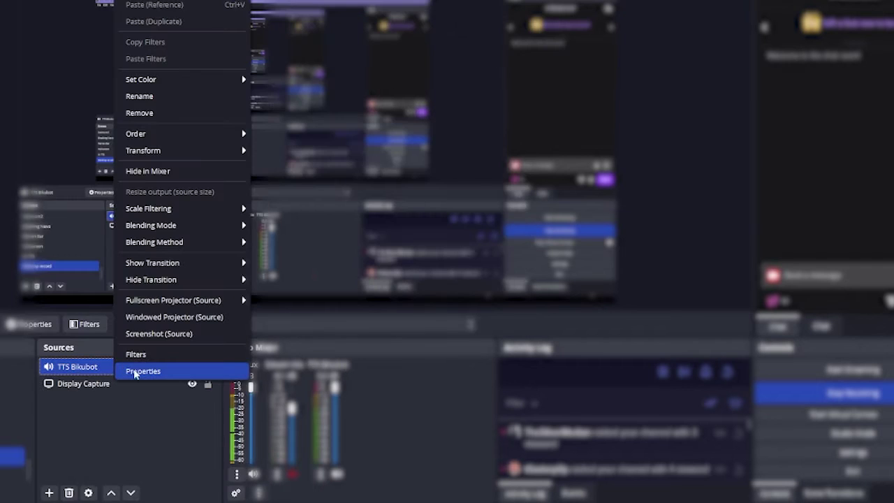
{"action": "left_click", "coordinate": [137, 370]}
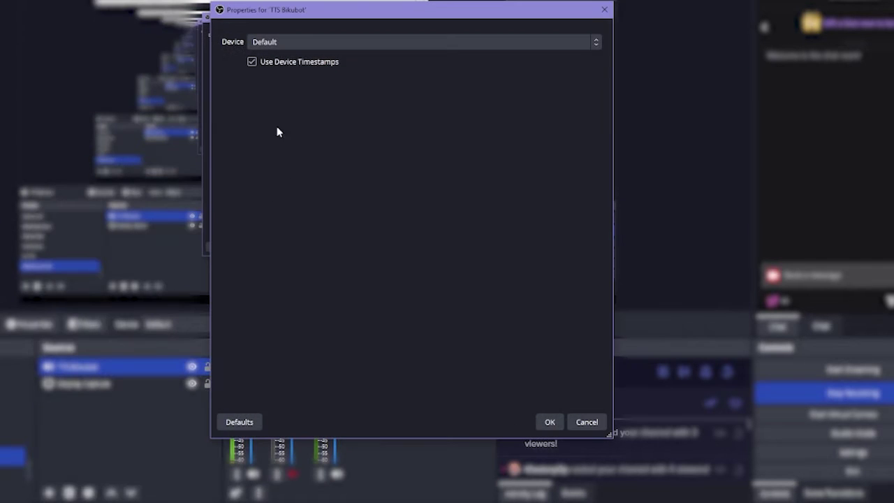
{"action": "left_click", "coordinate": [351, 44]}
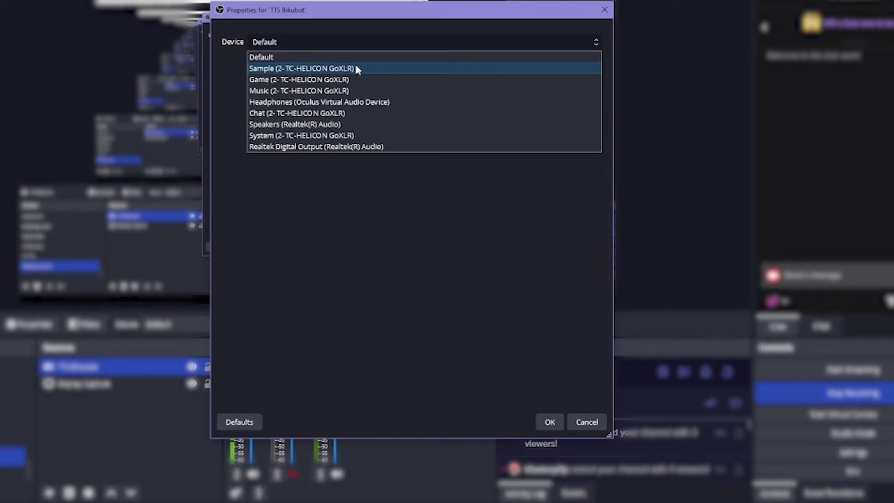
{"action": "left_click", "coordinate": [349, 79]}
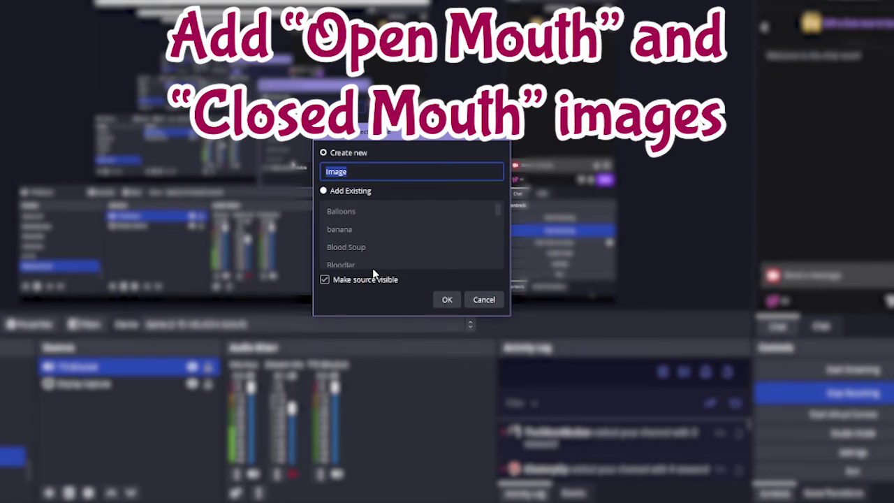
Add the Mouth open and Mouth closed images at the lower right, and toggle Mouth open's visibility
{"action": "left_click", "coordinate": [338, 193]}
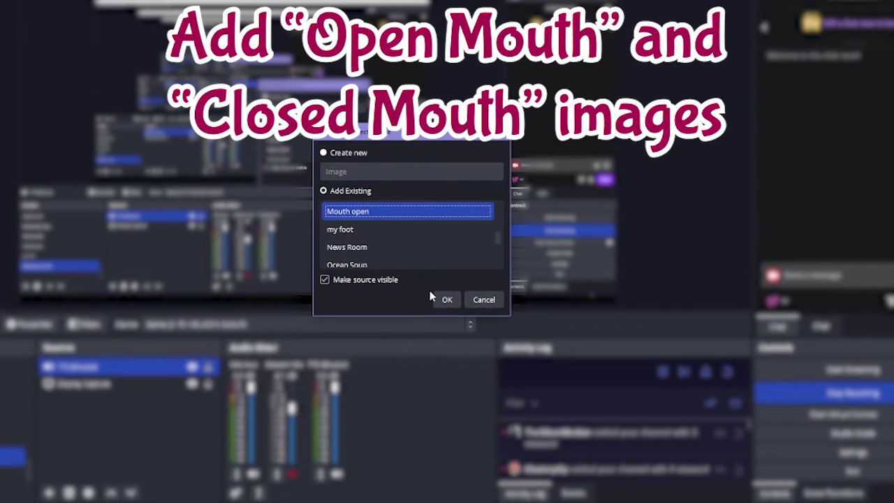
{"action": "left_click", "coordinate": [447, 299]}
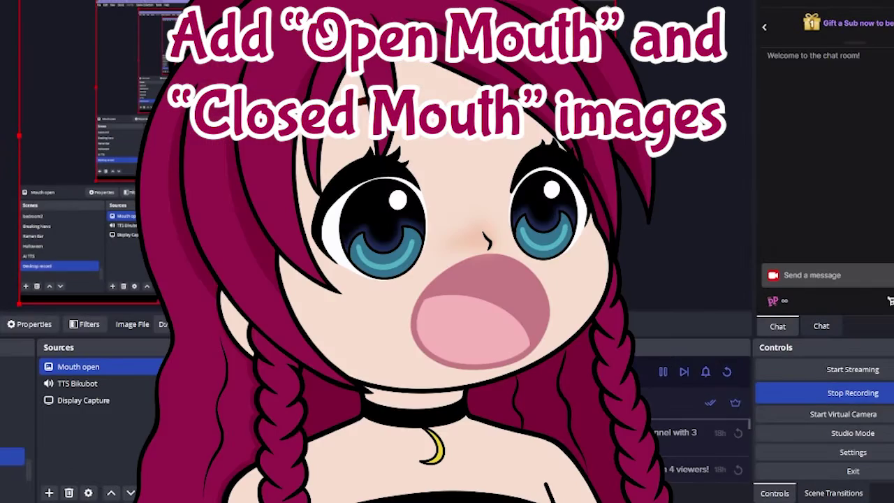
{"action": "left_click_drag", "start_coordinate": [317, 175], "coordinate": [431, 252]}
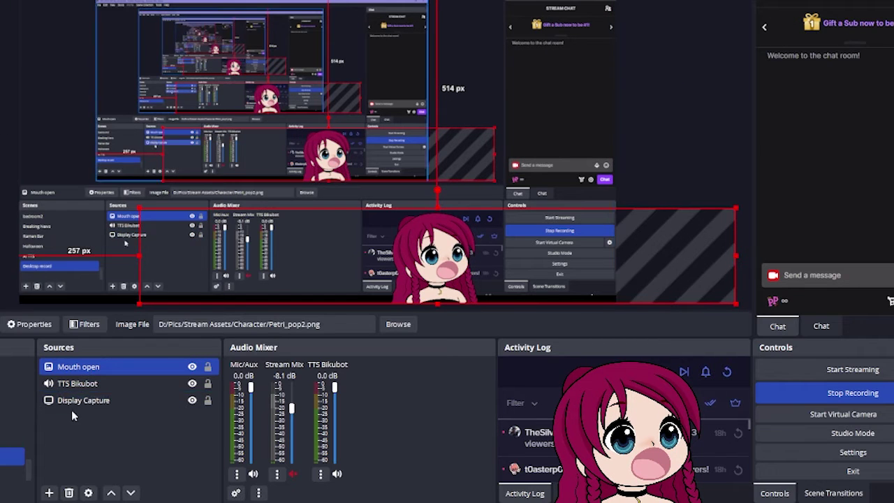
{"action": "left_click", "coordinate": [49, 492]}
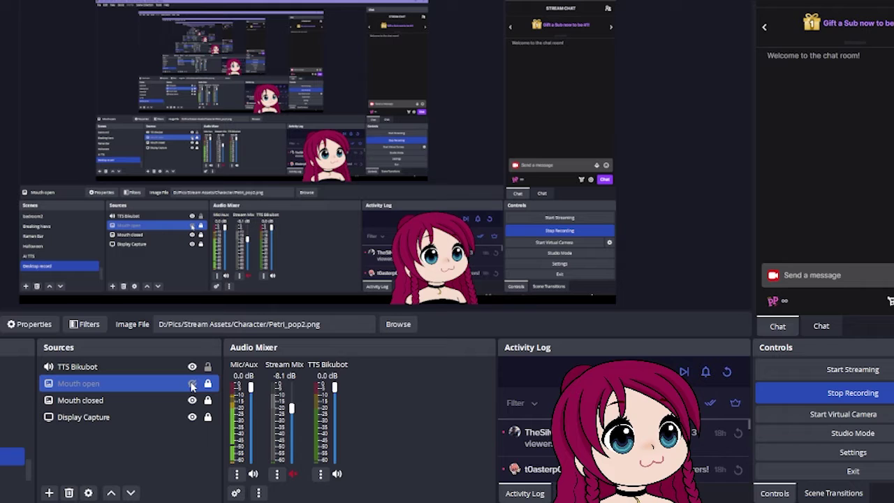
{"action": "left_click", "coordinate": [193, 384]}
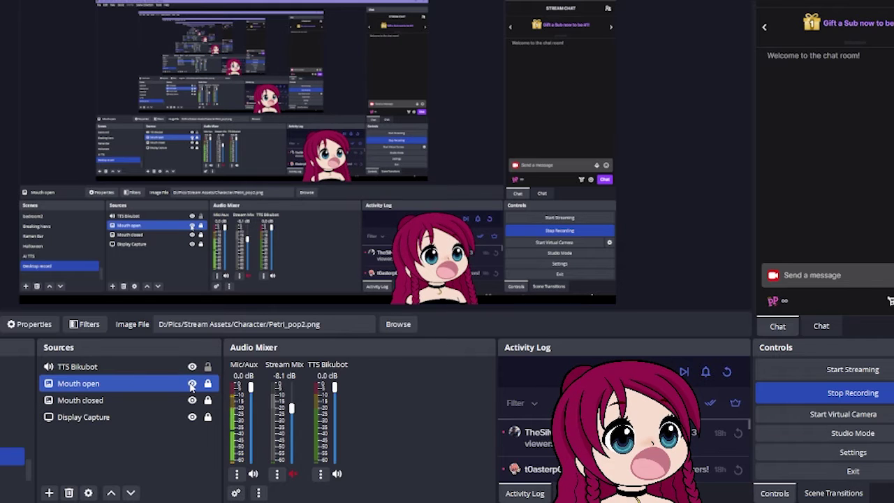
Add an Audio Move filter to TTS Bikubot and rename it 'Mouth Closed'
{"action": "right_click", "coordinate": [77, 367]}
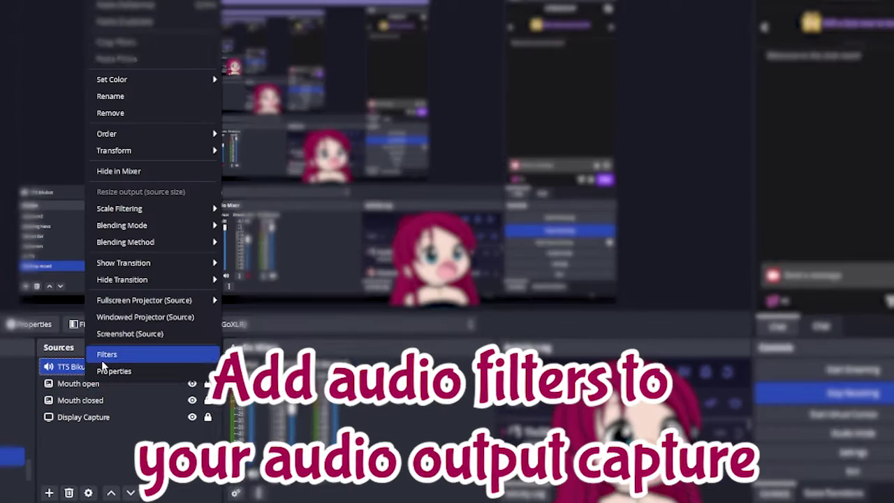
{"action": "left_click", "coordinate": [135, 351]}
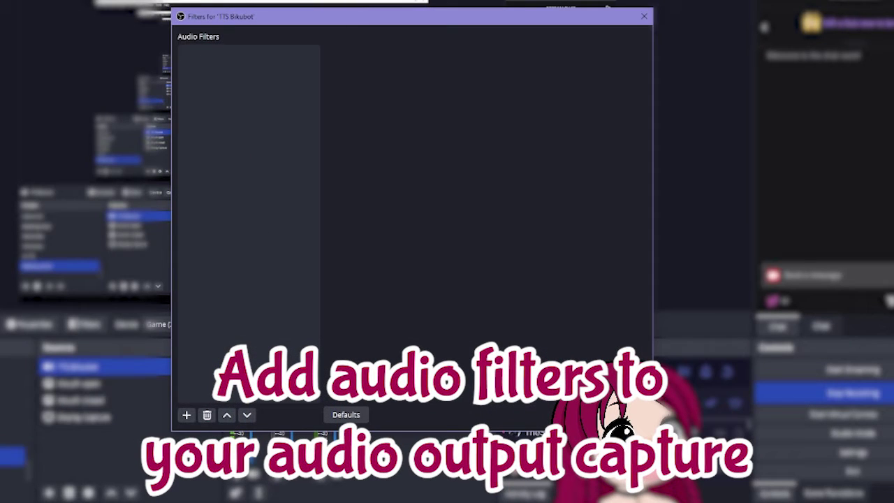
{"action": "left_click", "coordinate": [186, 416]}
{"action": "left_click", "coordinate": [231, 241]}
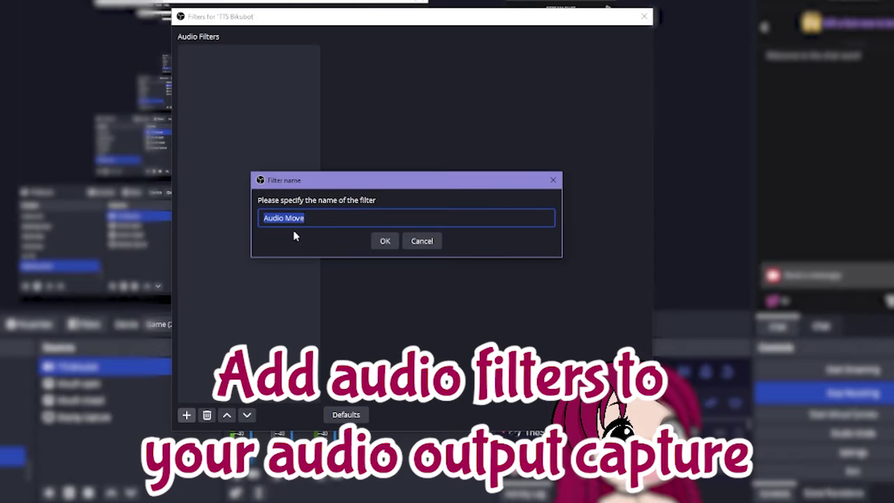
{"action": "left_click", "coordinate": [383, 241]}
{"action": "right_click", "coordinate": [224, 56]}
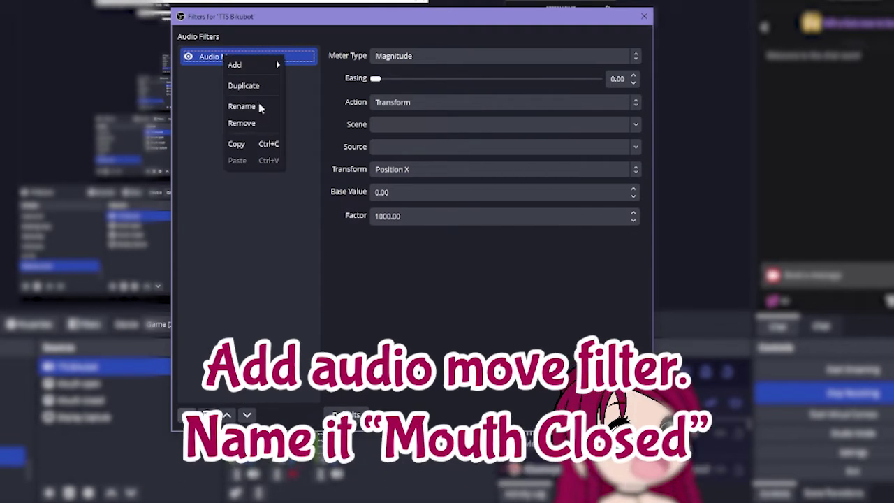
{"action": "left_click", "coordinate": [243, 107]}
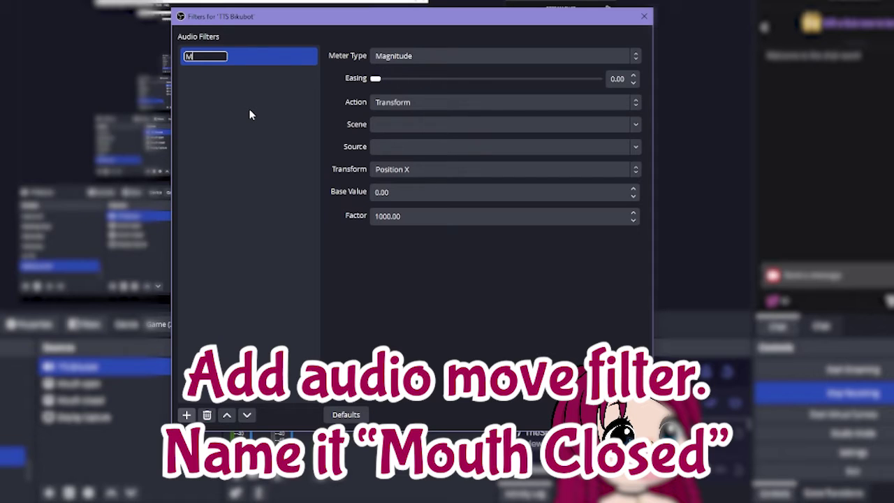
{"action": "type", "text": "Mouth Closed"}
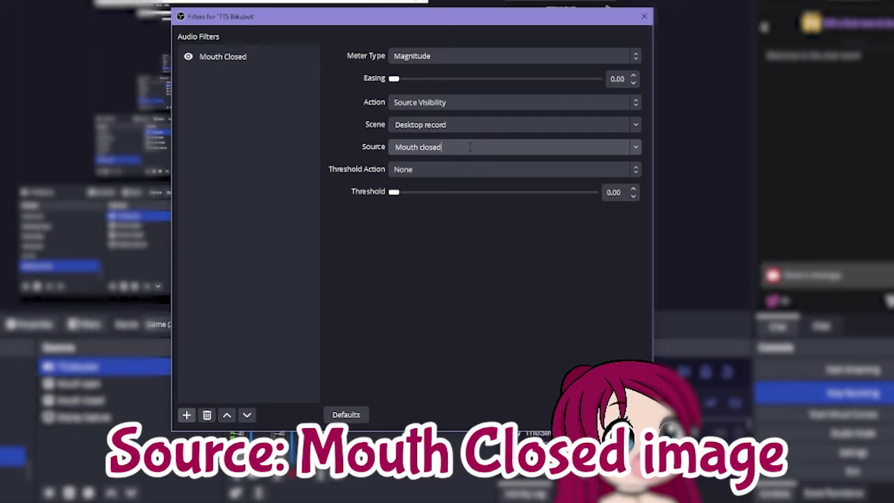
Set the filter to Enable Under and Disable Over, with threshold 2 and easing 2
{"action": "left_click", "coordinate": [448, 170]}
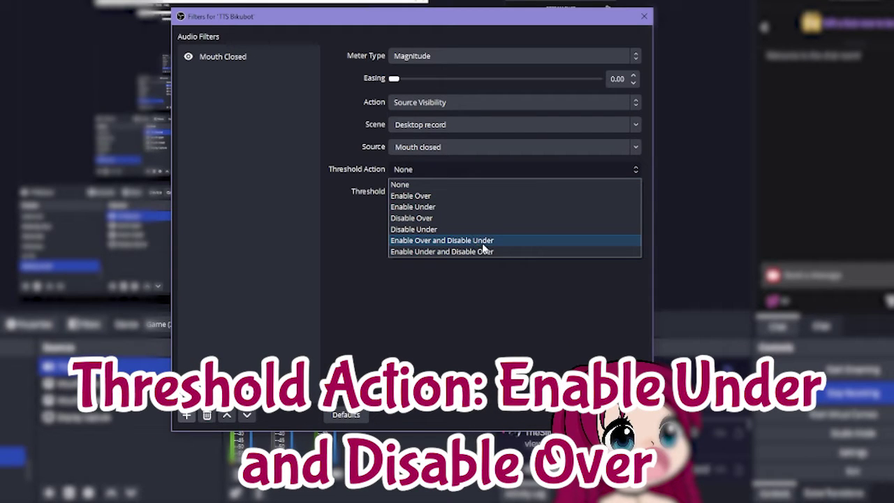
{"action": "left_click", "coordinate": [487, 252]}
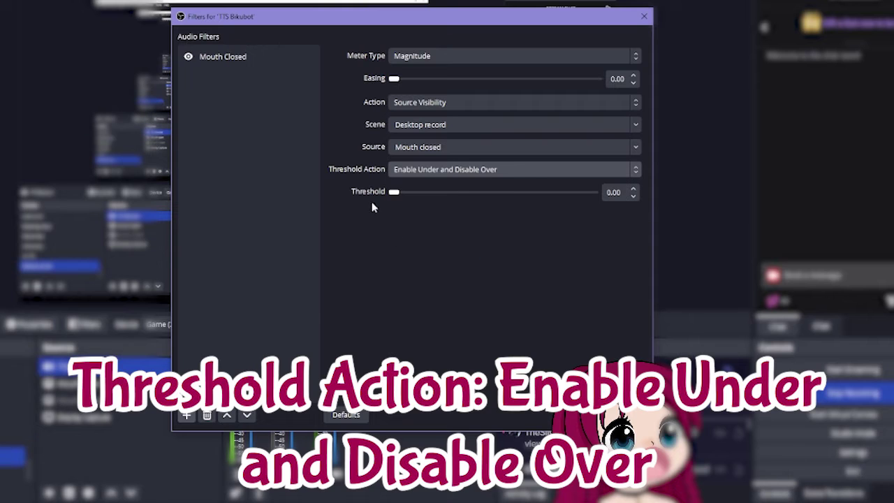
{"action": "left_click", "coordinate": [607, 192]}
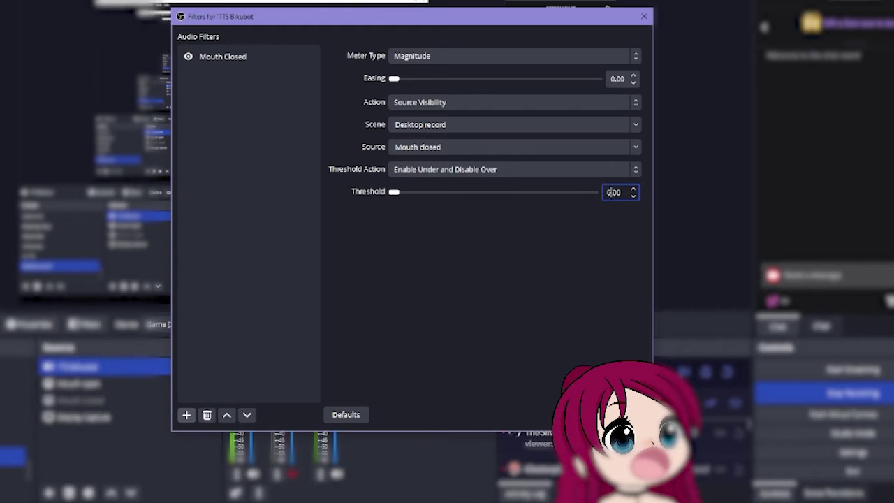
{"action": "type", "text": "2"}
{"action": "double_click", "coordinate": [614, 78]}
{"action": "type", "text": "2"}
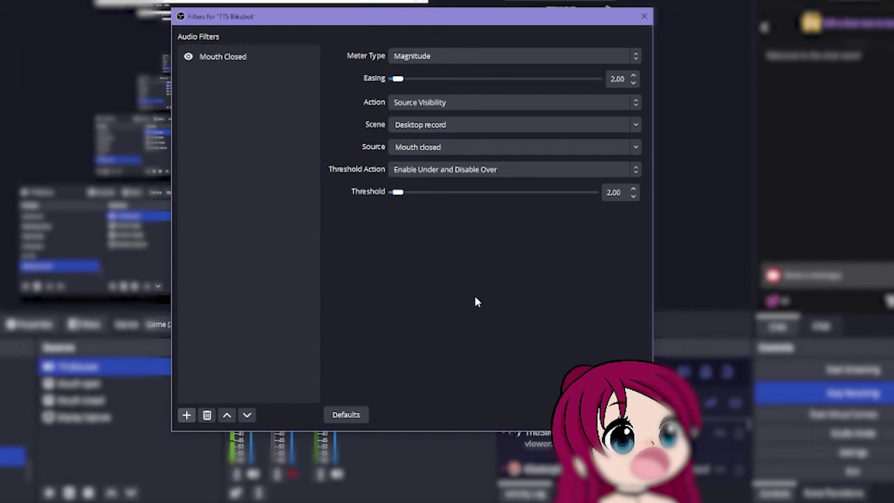
Add a second Audio Move filter named 'Mouth Open' and move it above Mouth Closed
{"action": "left_click", "coordinate": [187, 414]}
{"action": "left_click", "coordinate": [212, 237]}
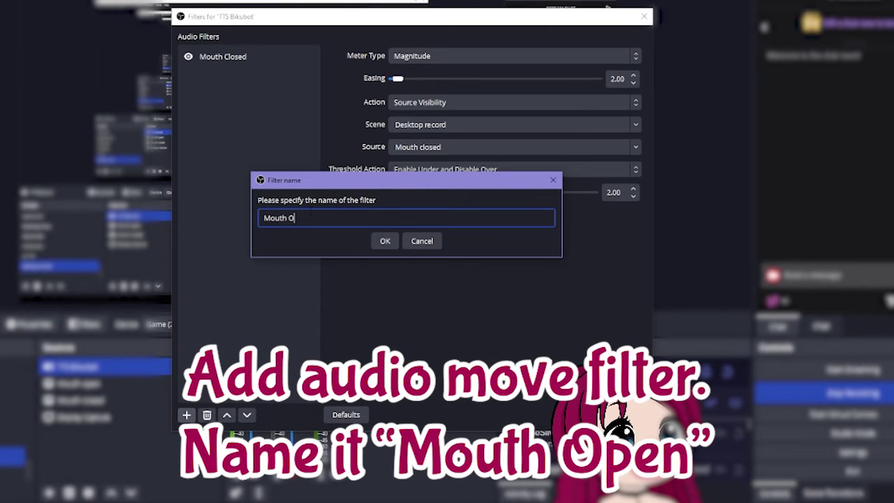
{"action": "left_click", "coordinate": [383, 241]}
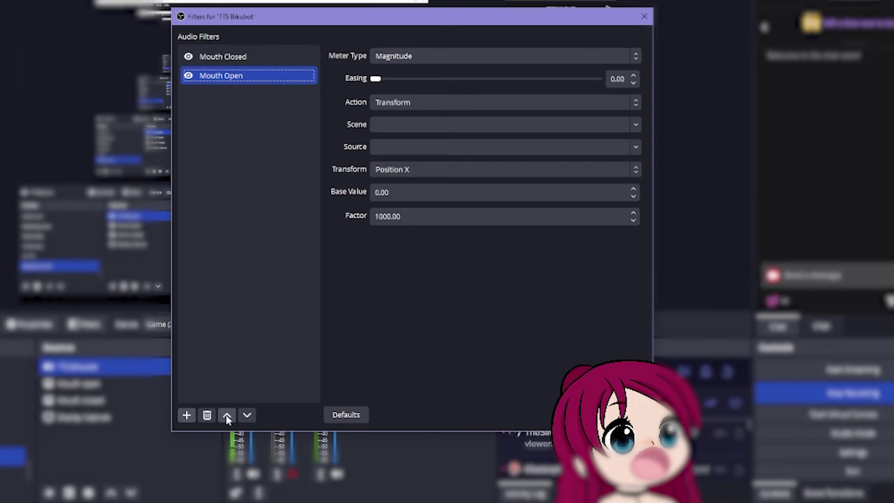
{"action": "left_click", "coordinate": [225, 415]}
{"action": "scroll", "coordinate": [477, 105], "scroll_direction": "down", "scroll_amount": 1}
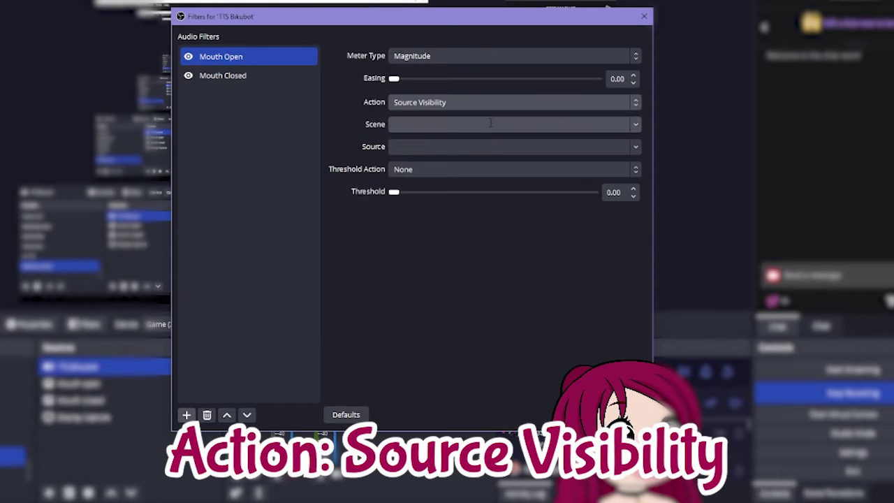
Target the Mouth open image in Desktop record, with Enable Over and Disable Under at threshold 2
{"action": "left_click", "coordinate": [632, 125]}
{"action": "left_click", "coordinate": [431, 139]}
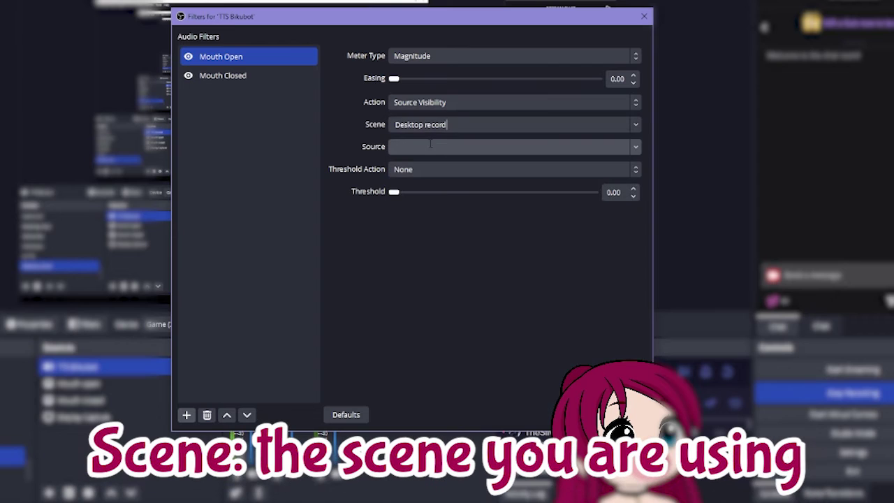
{"action": "left_click", "coordinate": [631, 148]}
{"action": "left_click", "coordinate": [496, 183]}
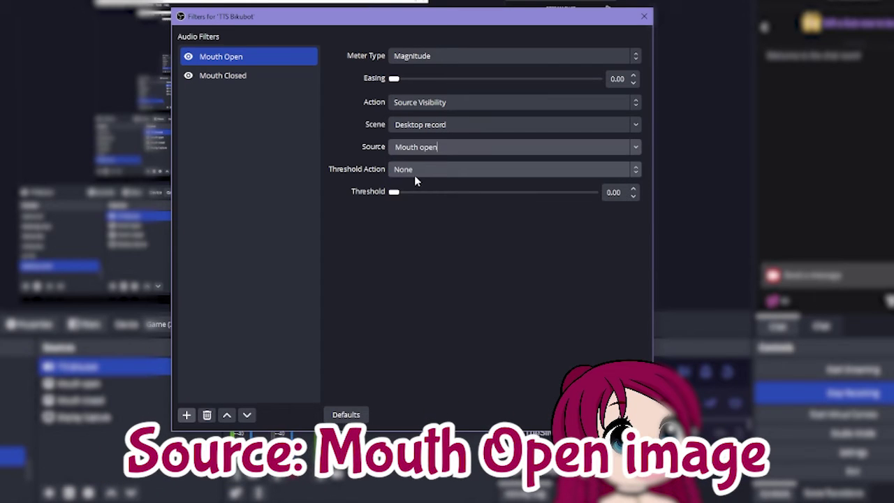
{"action": "left_click", "coordinate": [439, 173]}
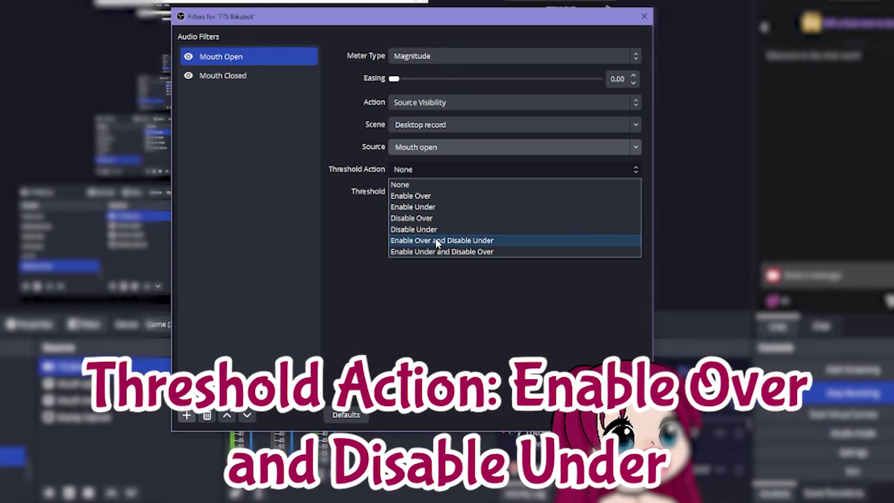
{"action": "left_click", "coordinate": [437, 241]}
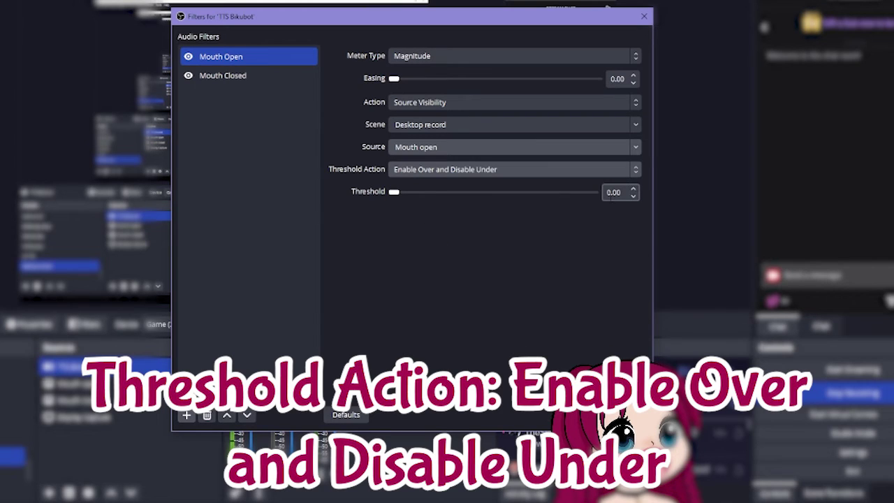
{"action": "left_click", "coordinate": [605, 197]}
{"action": "type", "text": "2"}
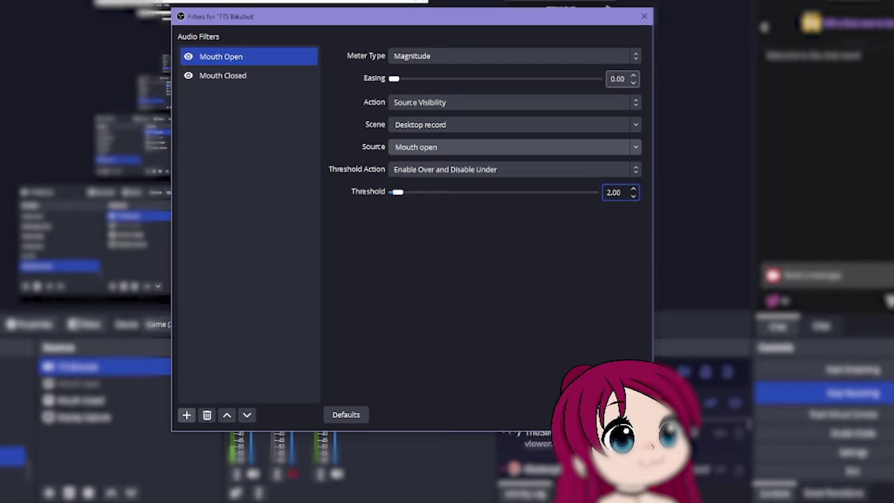
{"action": "left_click", "coordinate": [248, 116]}
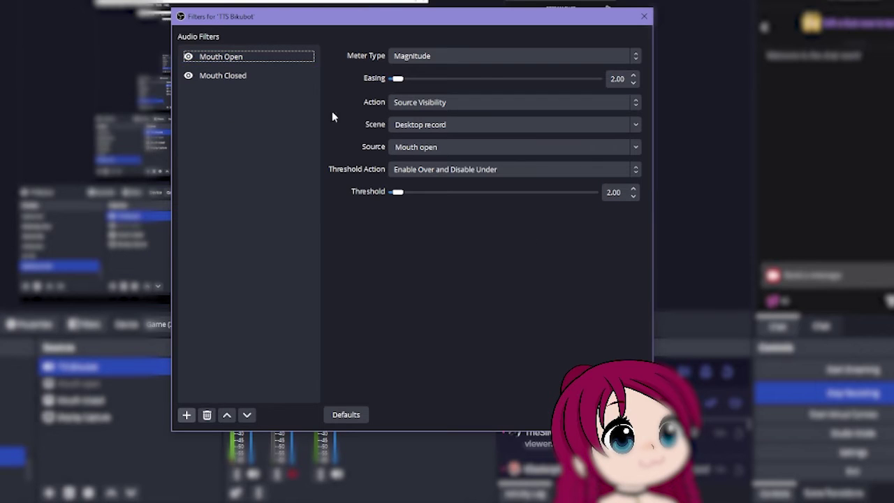
Close the Filters window and select the Mouth open source in the Sources list
{"action": "key", "text": "Escape"}
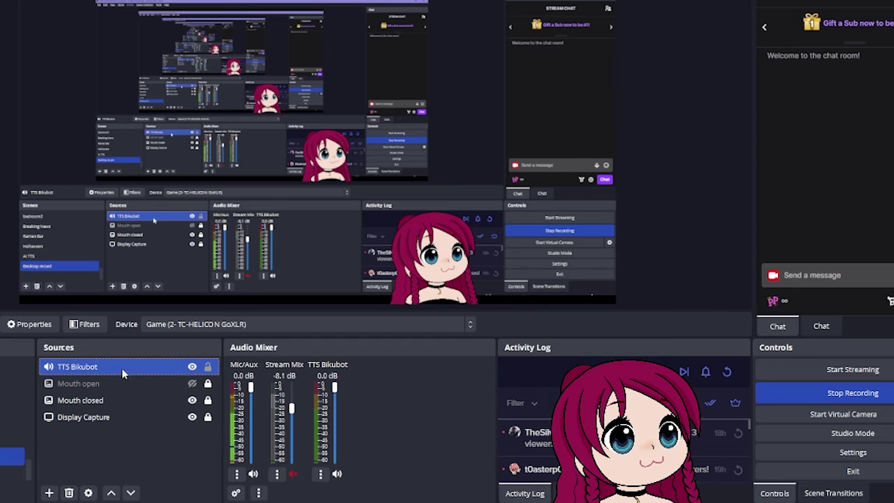
{"action": "left_click", "coordinate": [139, 383], "text": "ctrl"}
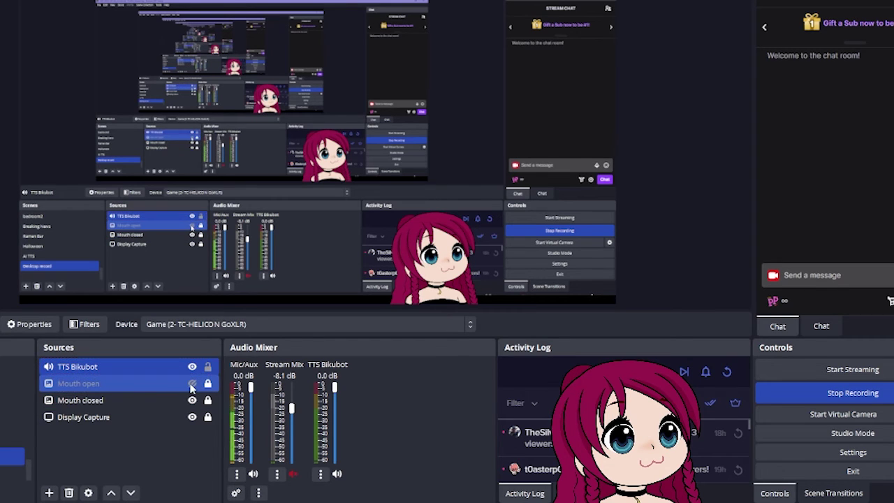
{"action": "left_click", "coordinate": [179, 384], "text": "ctrl"}
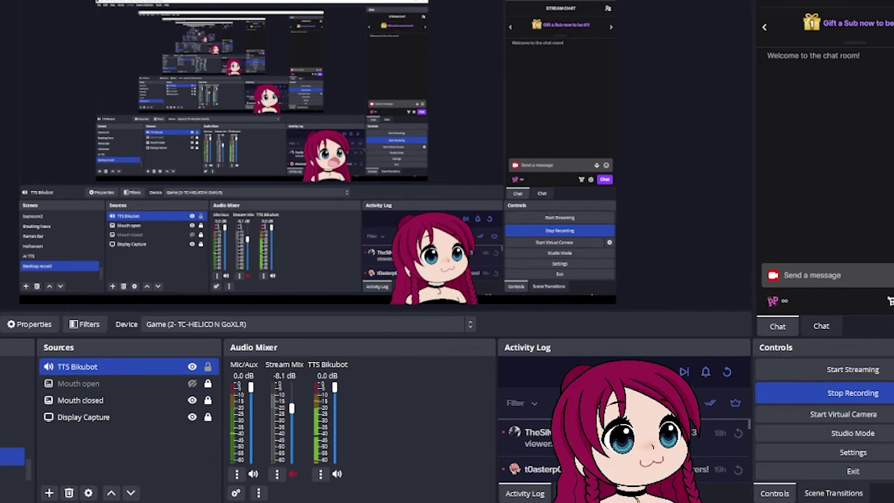
{"action": "left_click", "coordinate": [125, 388]}
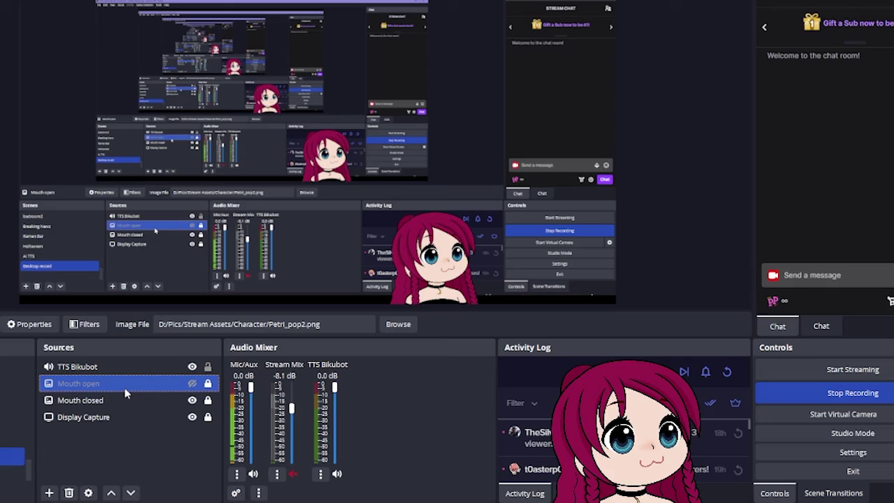